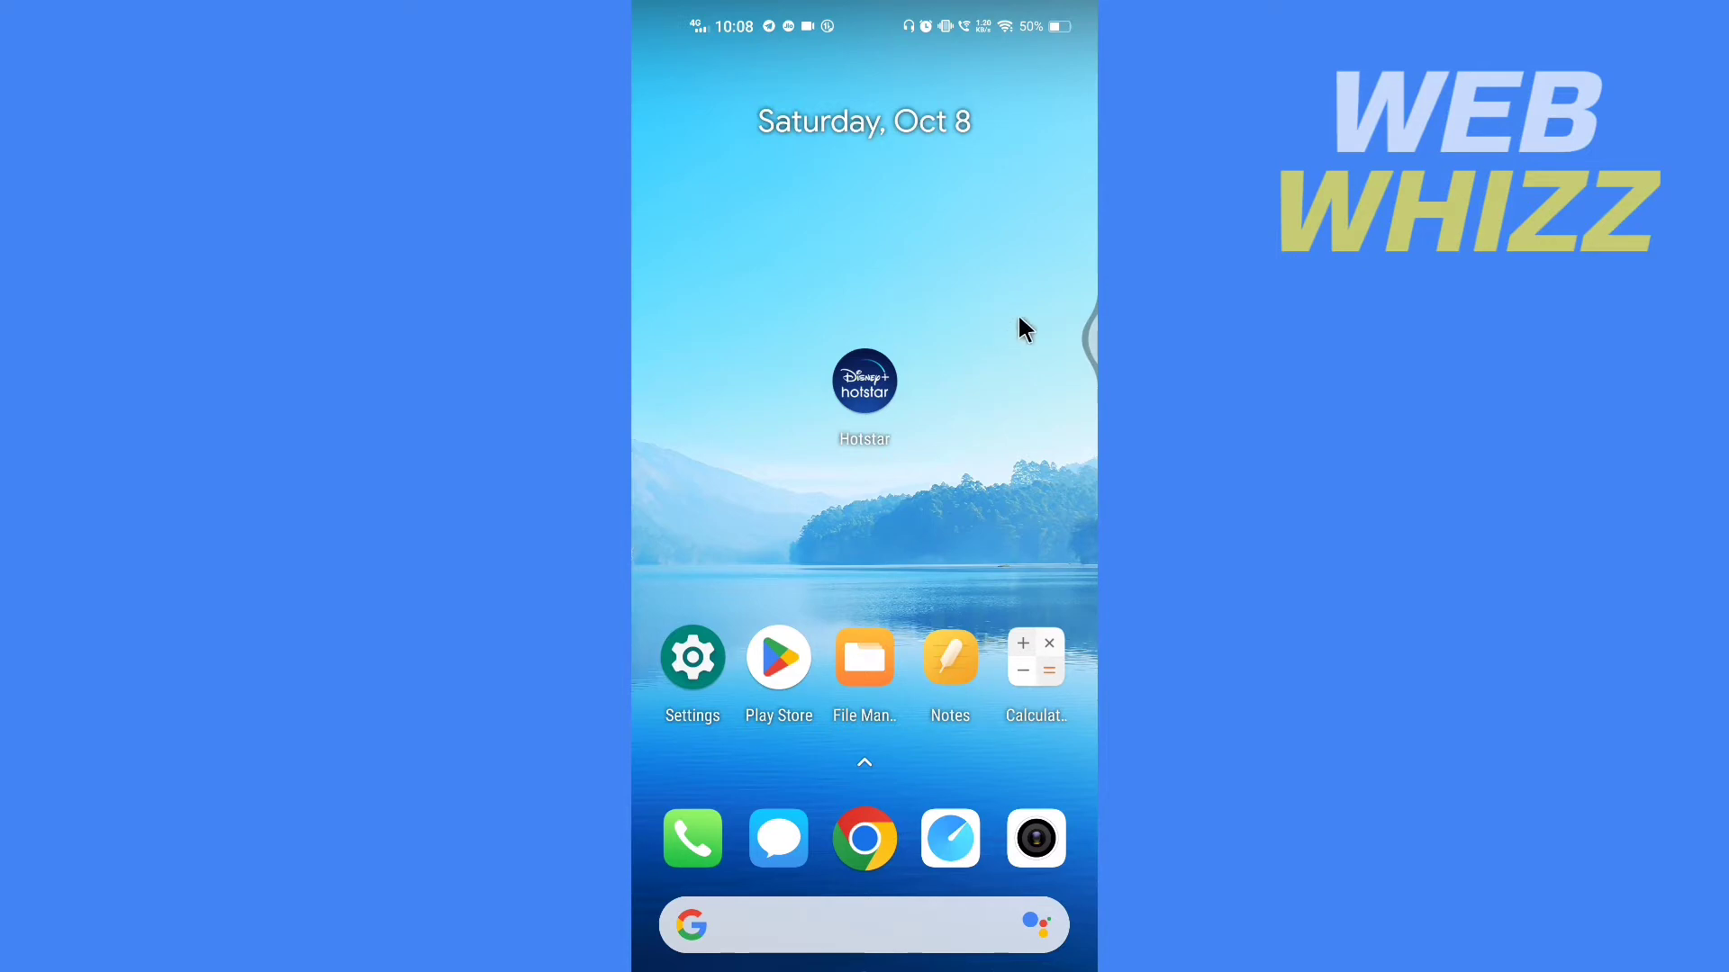
# Launch Disney+ Hotstar to reach the home page's Continue Watching row with Iron Fist and Free Guy.
pyautogui.click(865, 382)
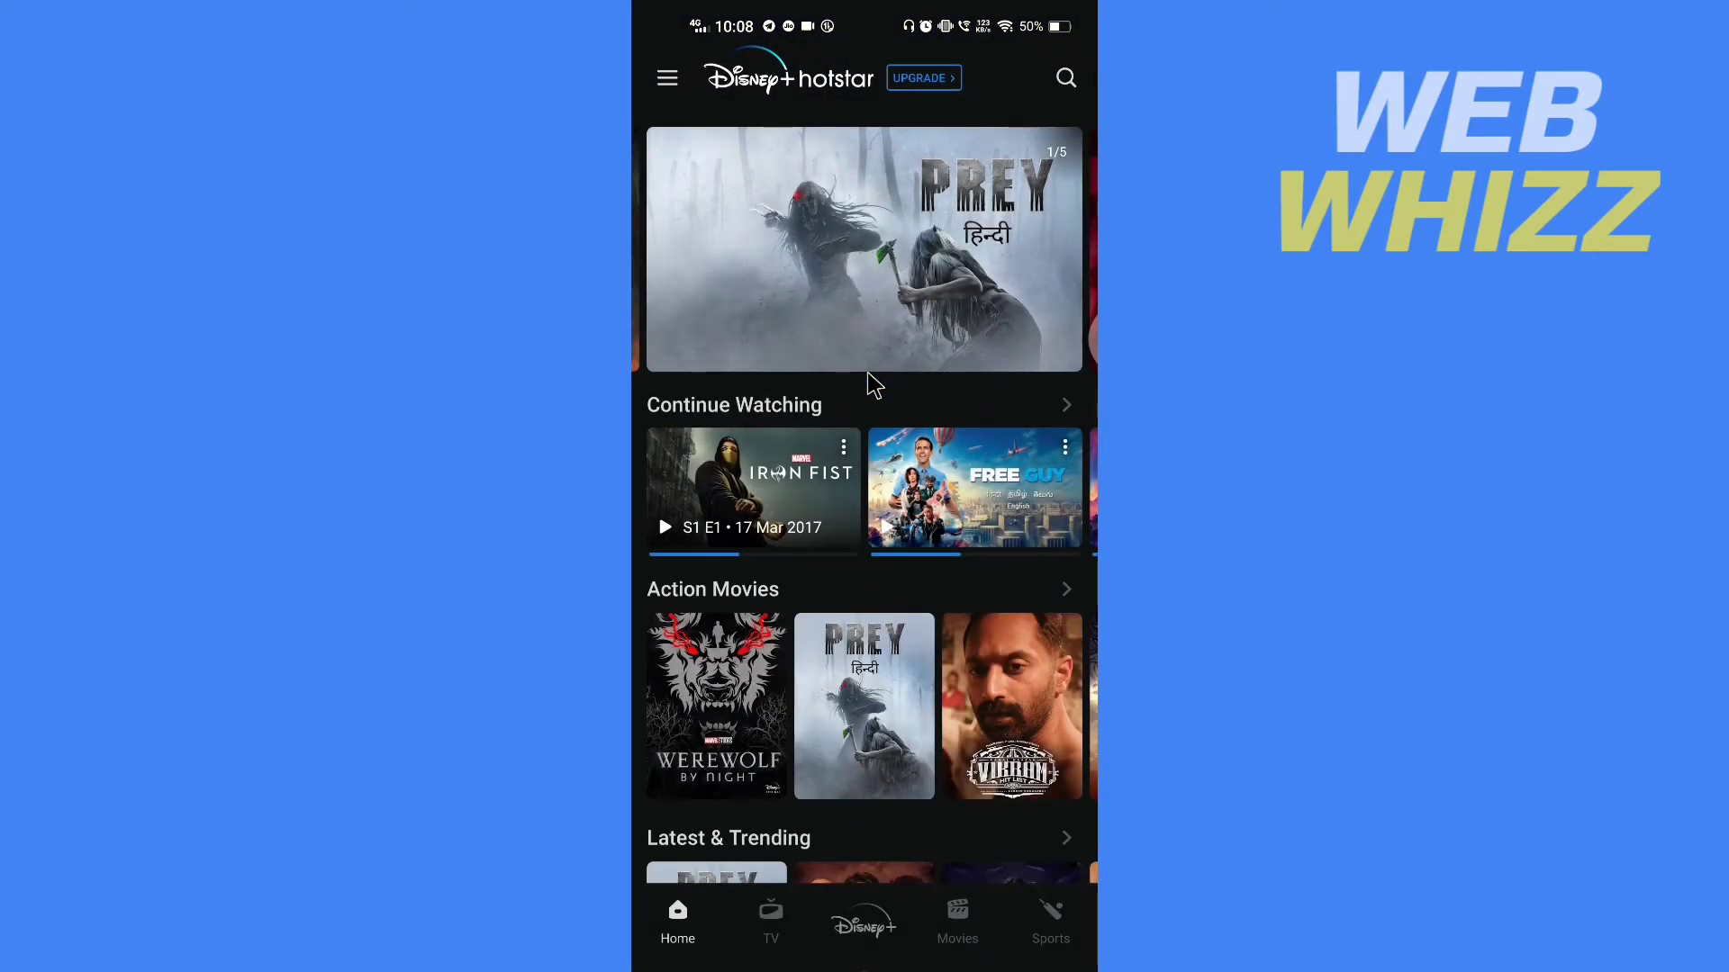
pyautogui.scroll(-3, 871, 385)
pyautogui.scroll(2, 871, 385)
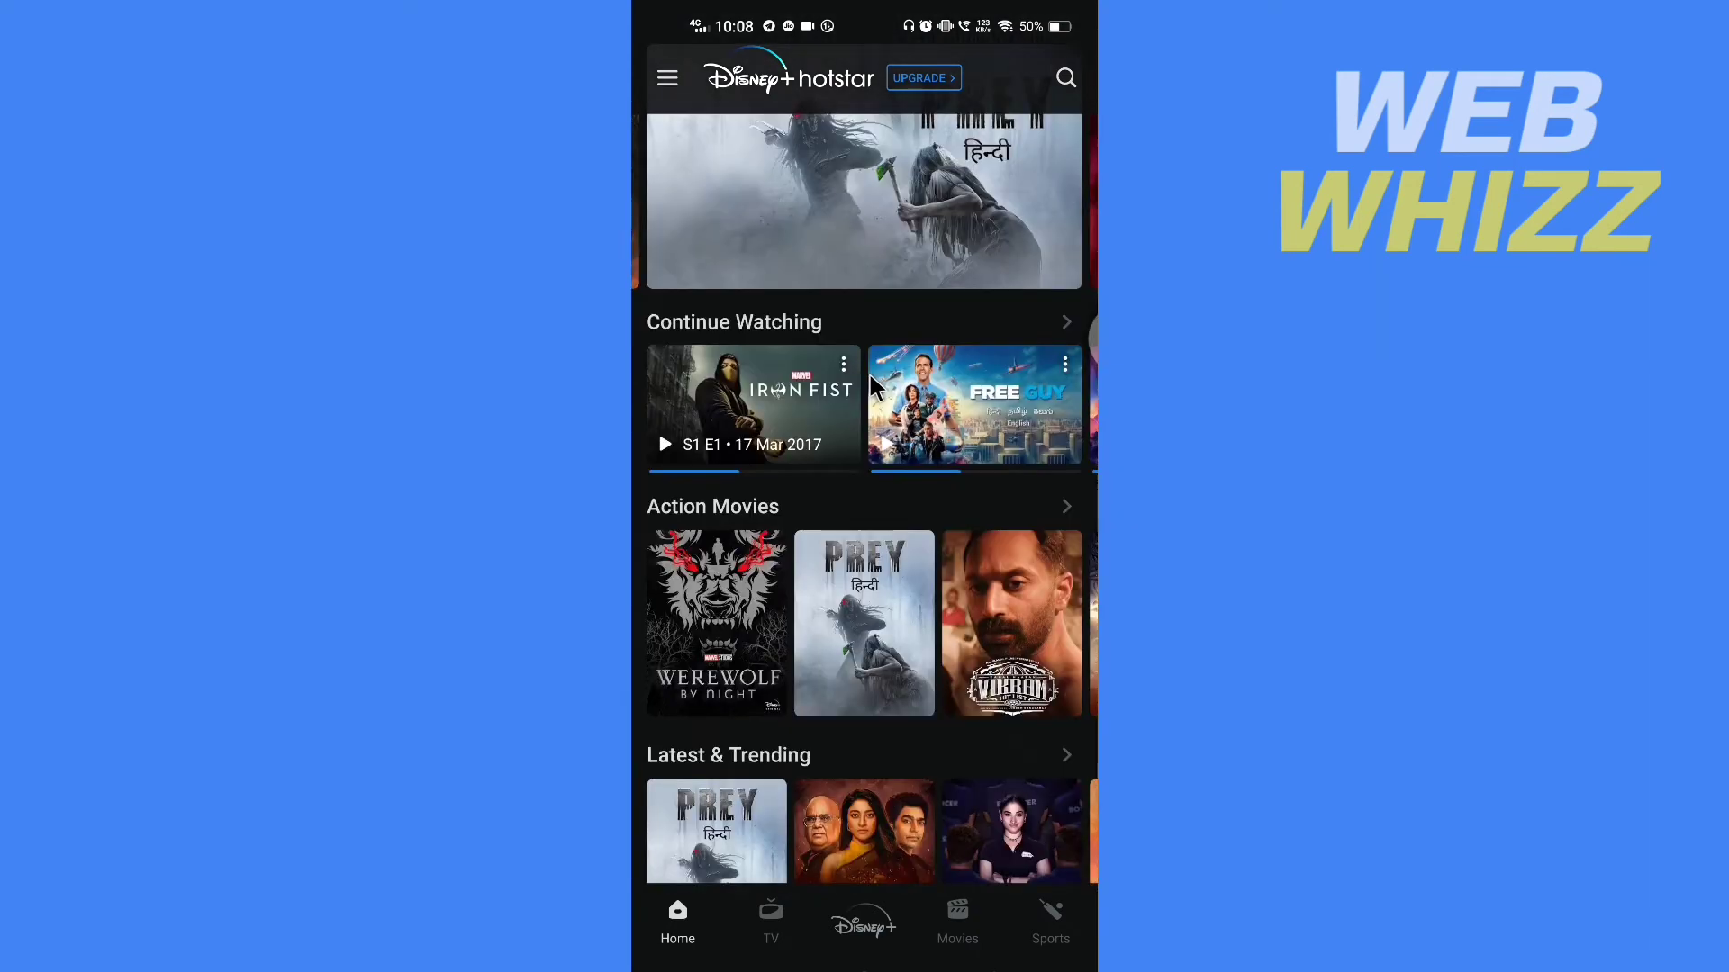
pyautogui.scroll(1, 871, 385)
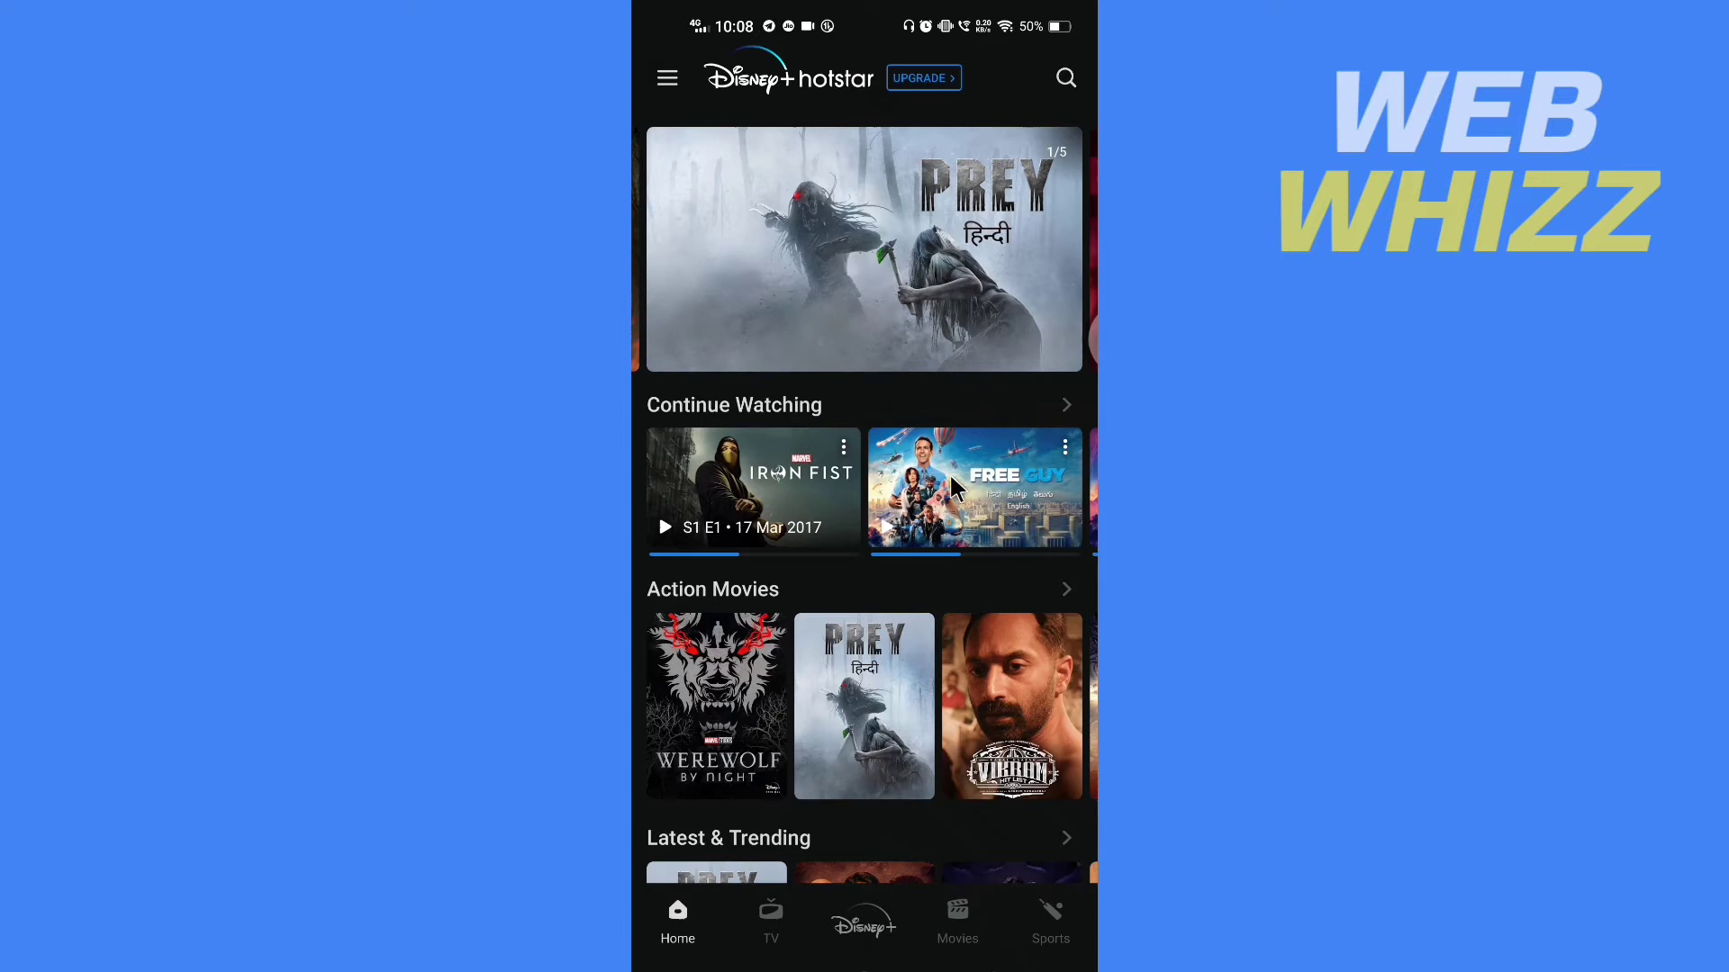
pyautogui.moveTo(993, 495)
pyautogui.mouseDown()
pyautogui.moveTo(804, 481)
pyautogui.moveTo(1059, 497)
pyautogui.mouseUp()
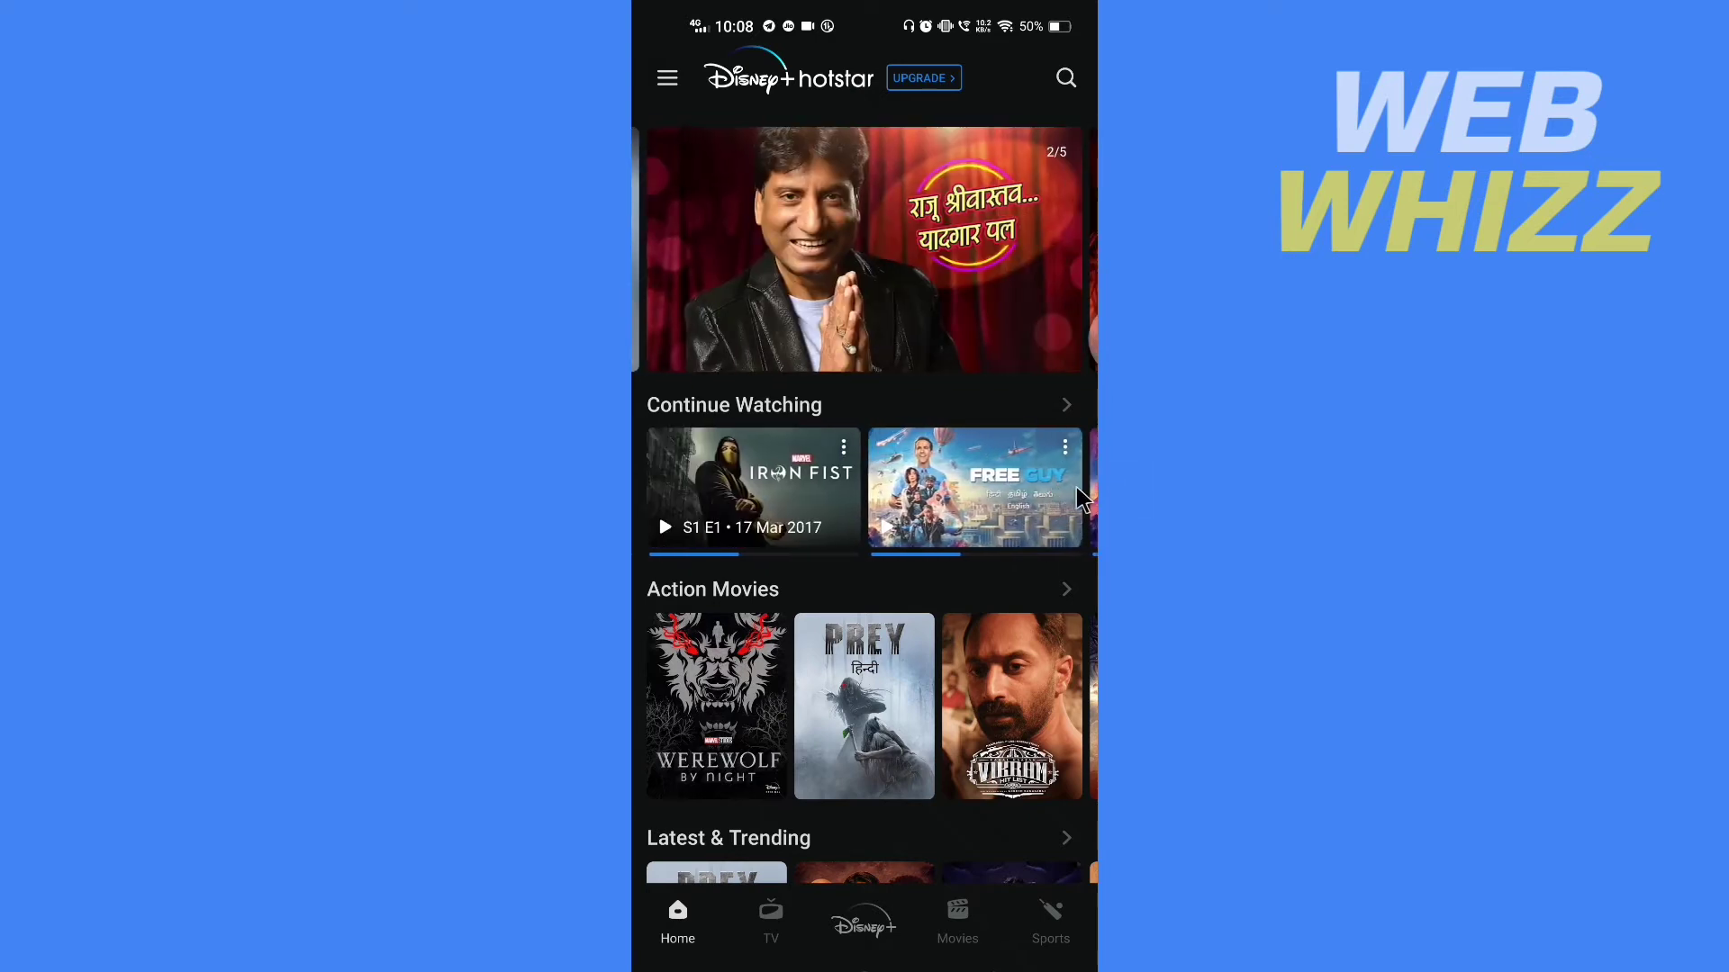
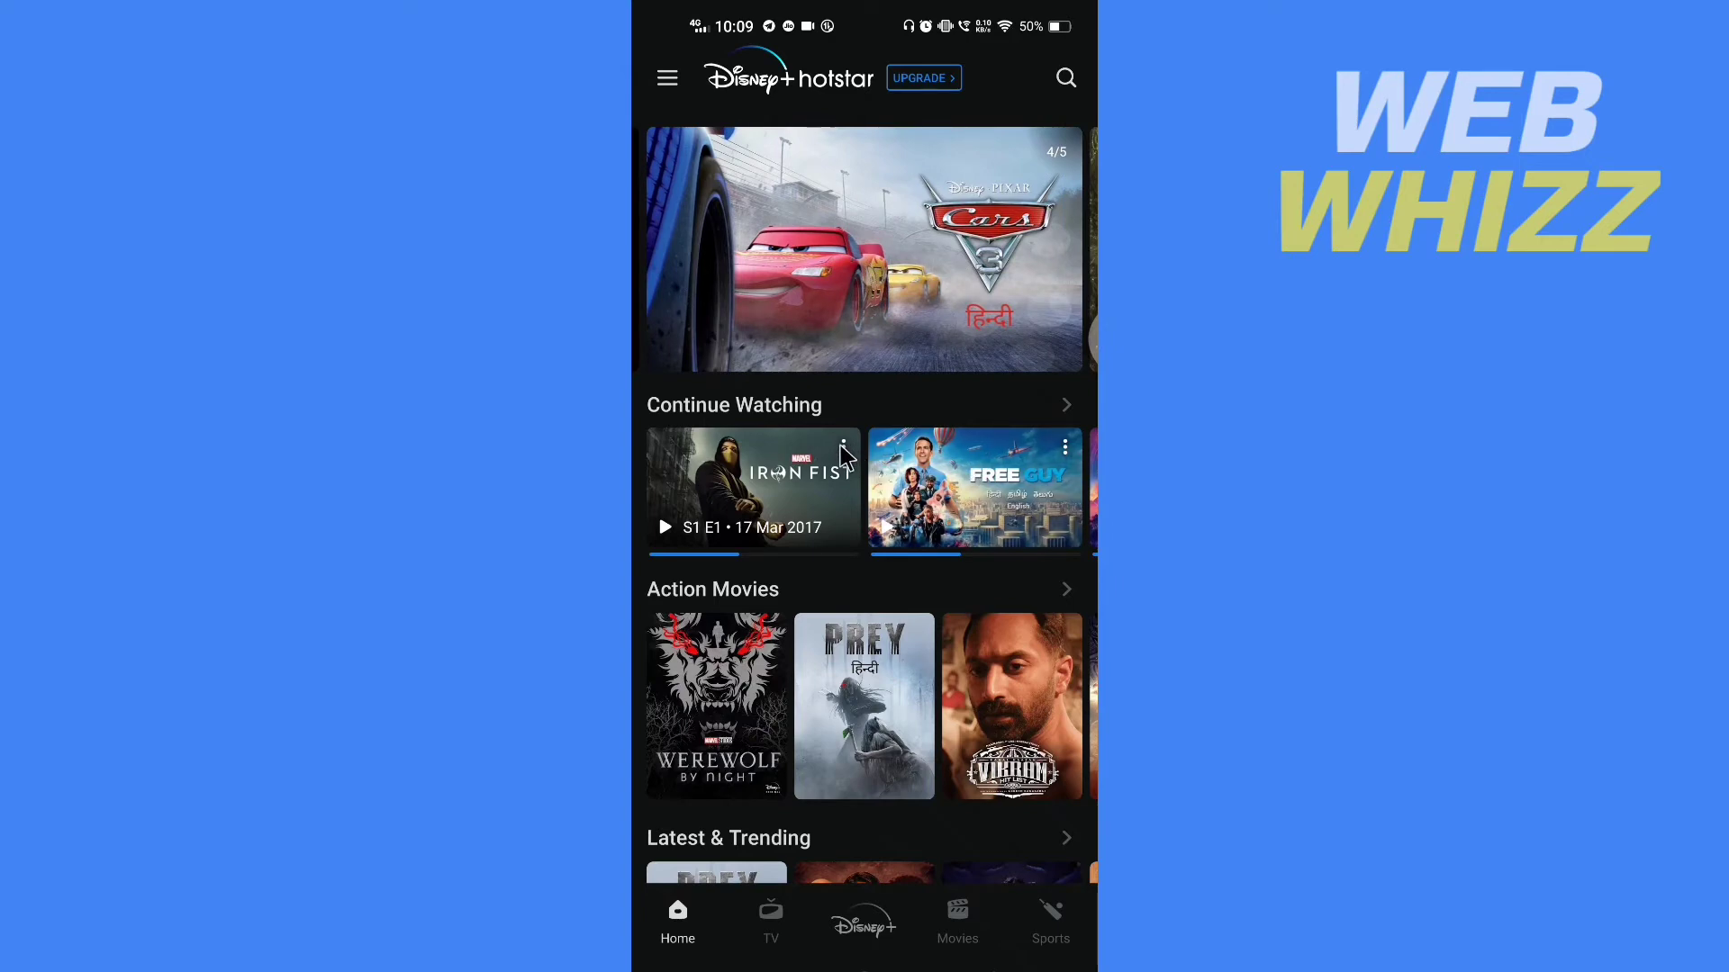
# Open the Continue Watching list showing Iron Fist, Free Guy, Thor and Kulfi Kumar Bajewala.
pyautogui.click(843, 445)
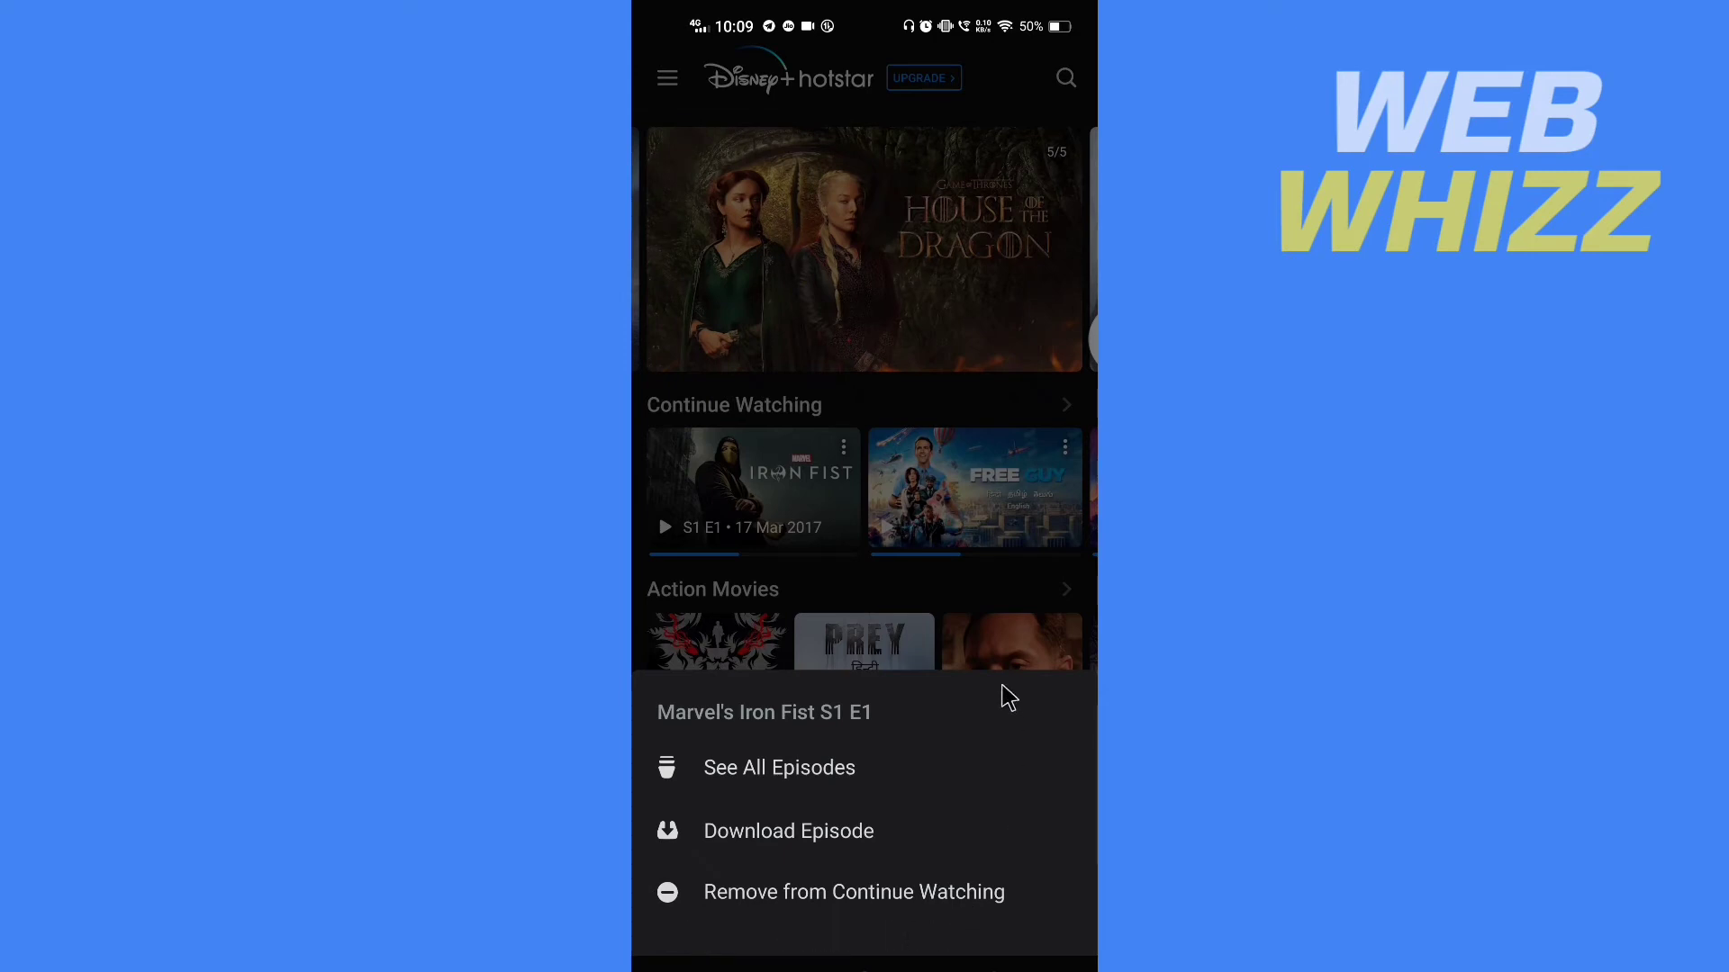
pyautogui.click(912, 615)
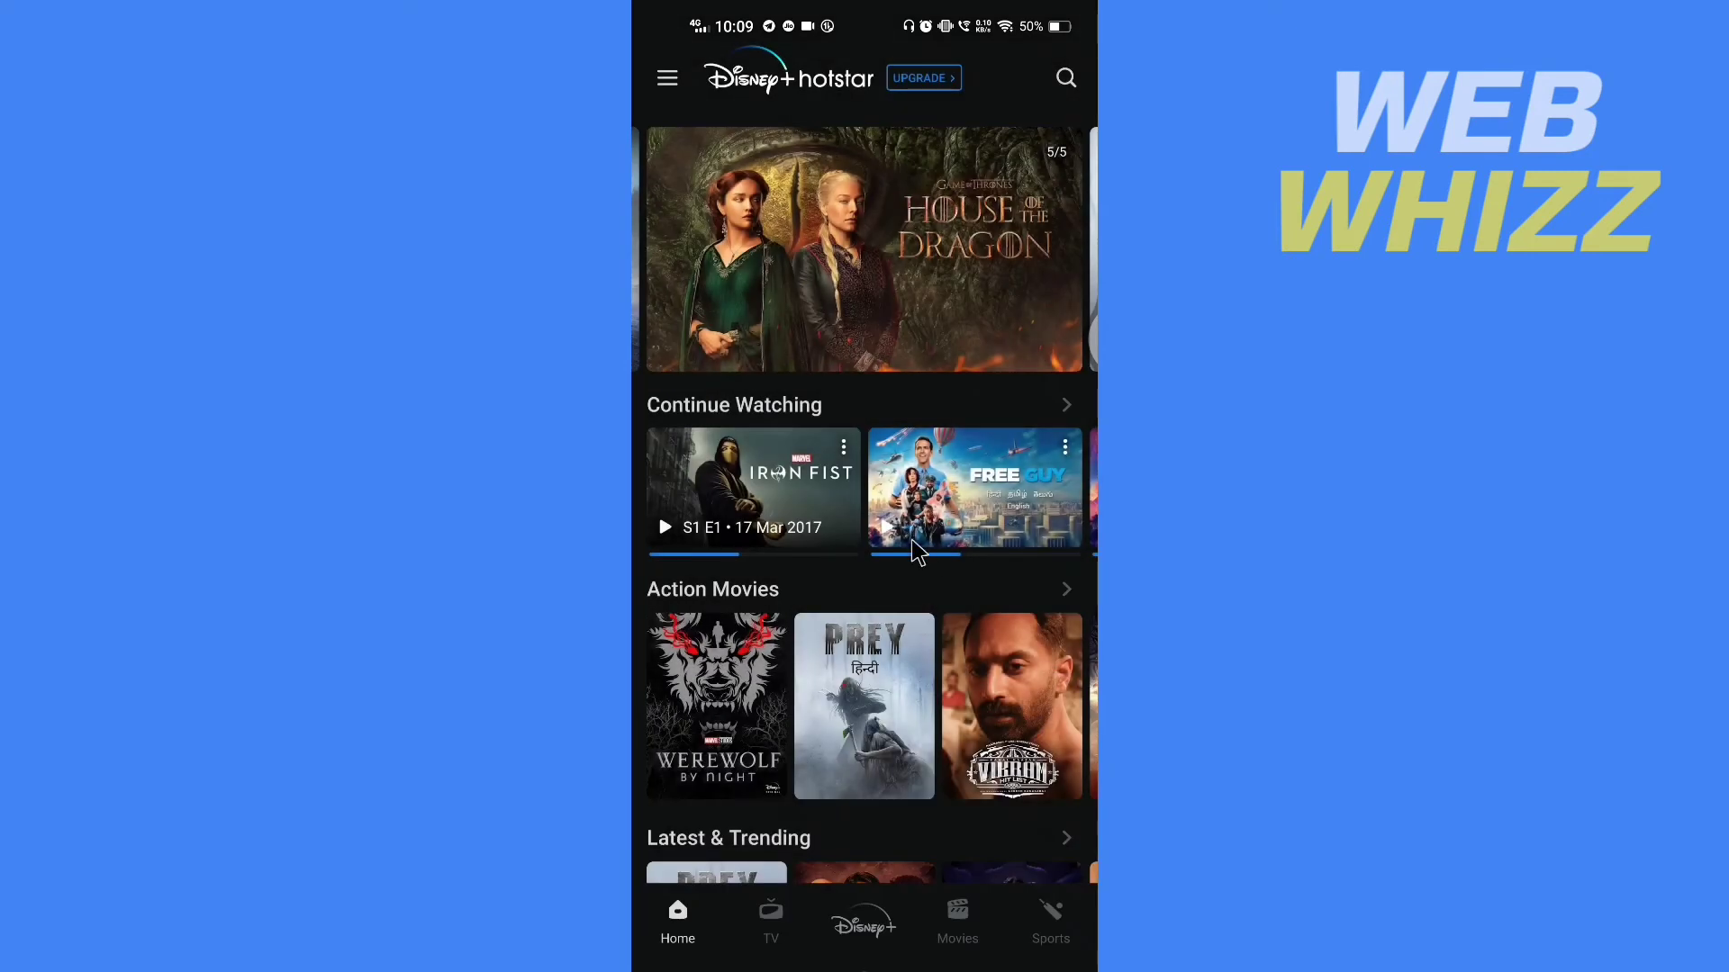
pyautogui.moveTo(986, 500)
pyautogui.mouseDown()
pyautogui.moveTo(716, 499)
pyautogui.moveTo(1000, 500)
pyautogui.mouseUp()
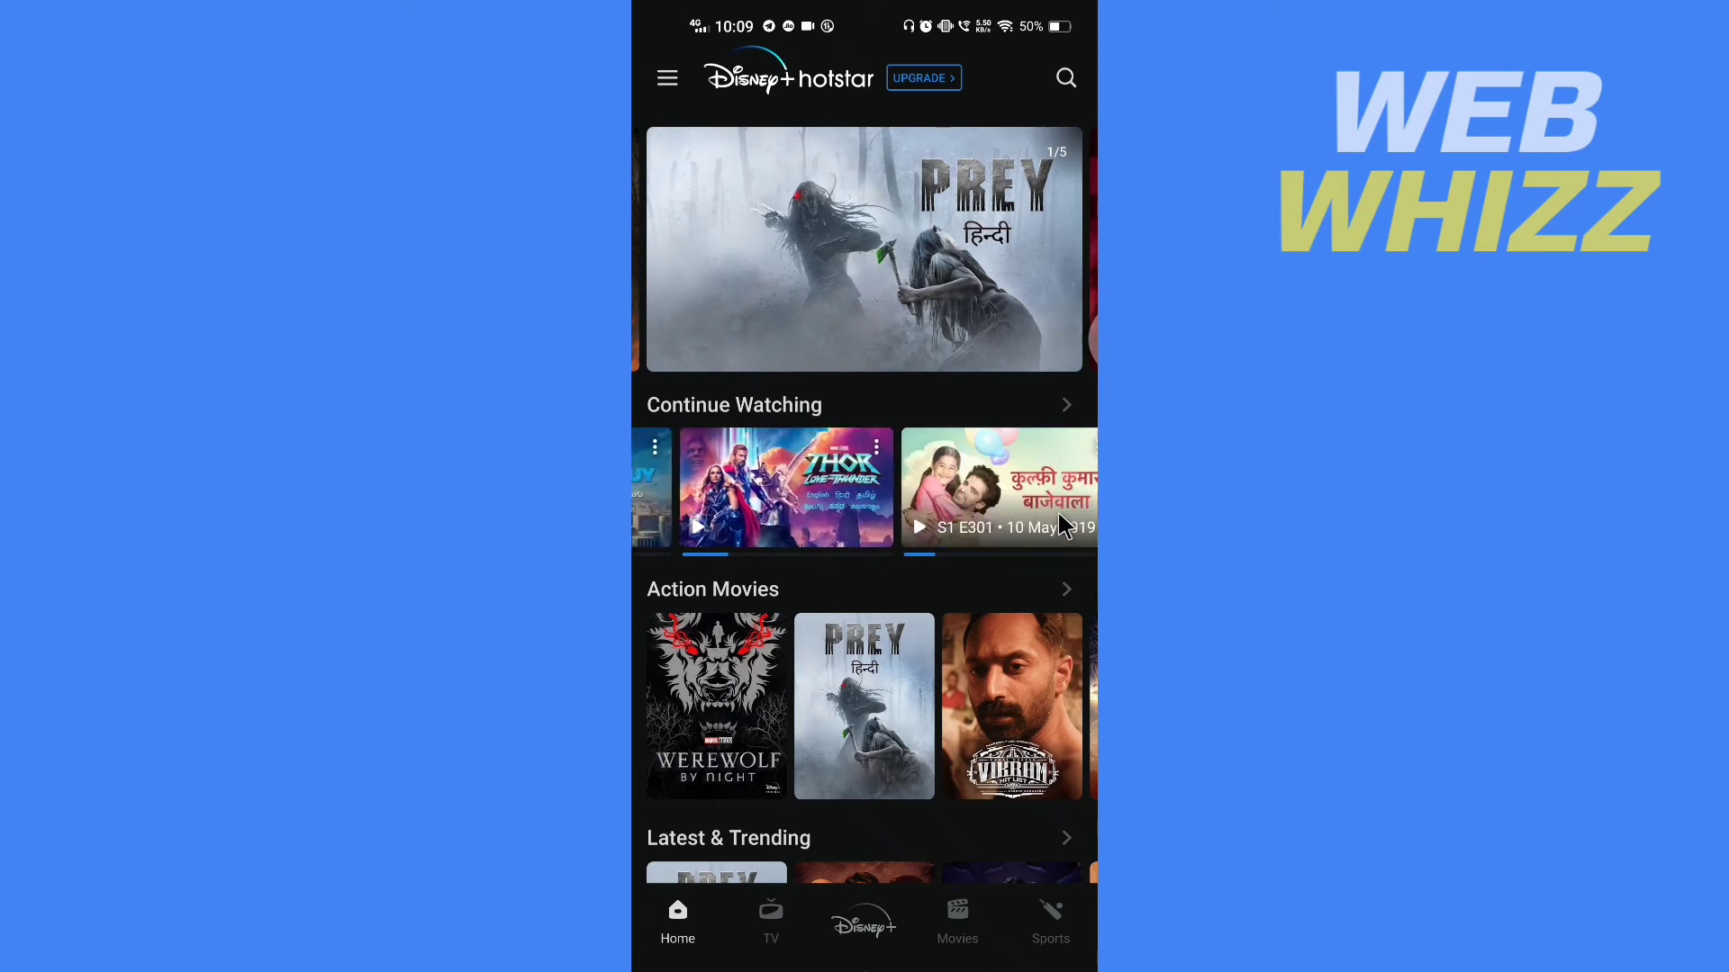
pyautogui.click(808, 410)
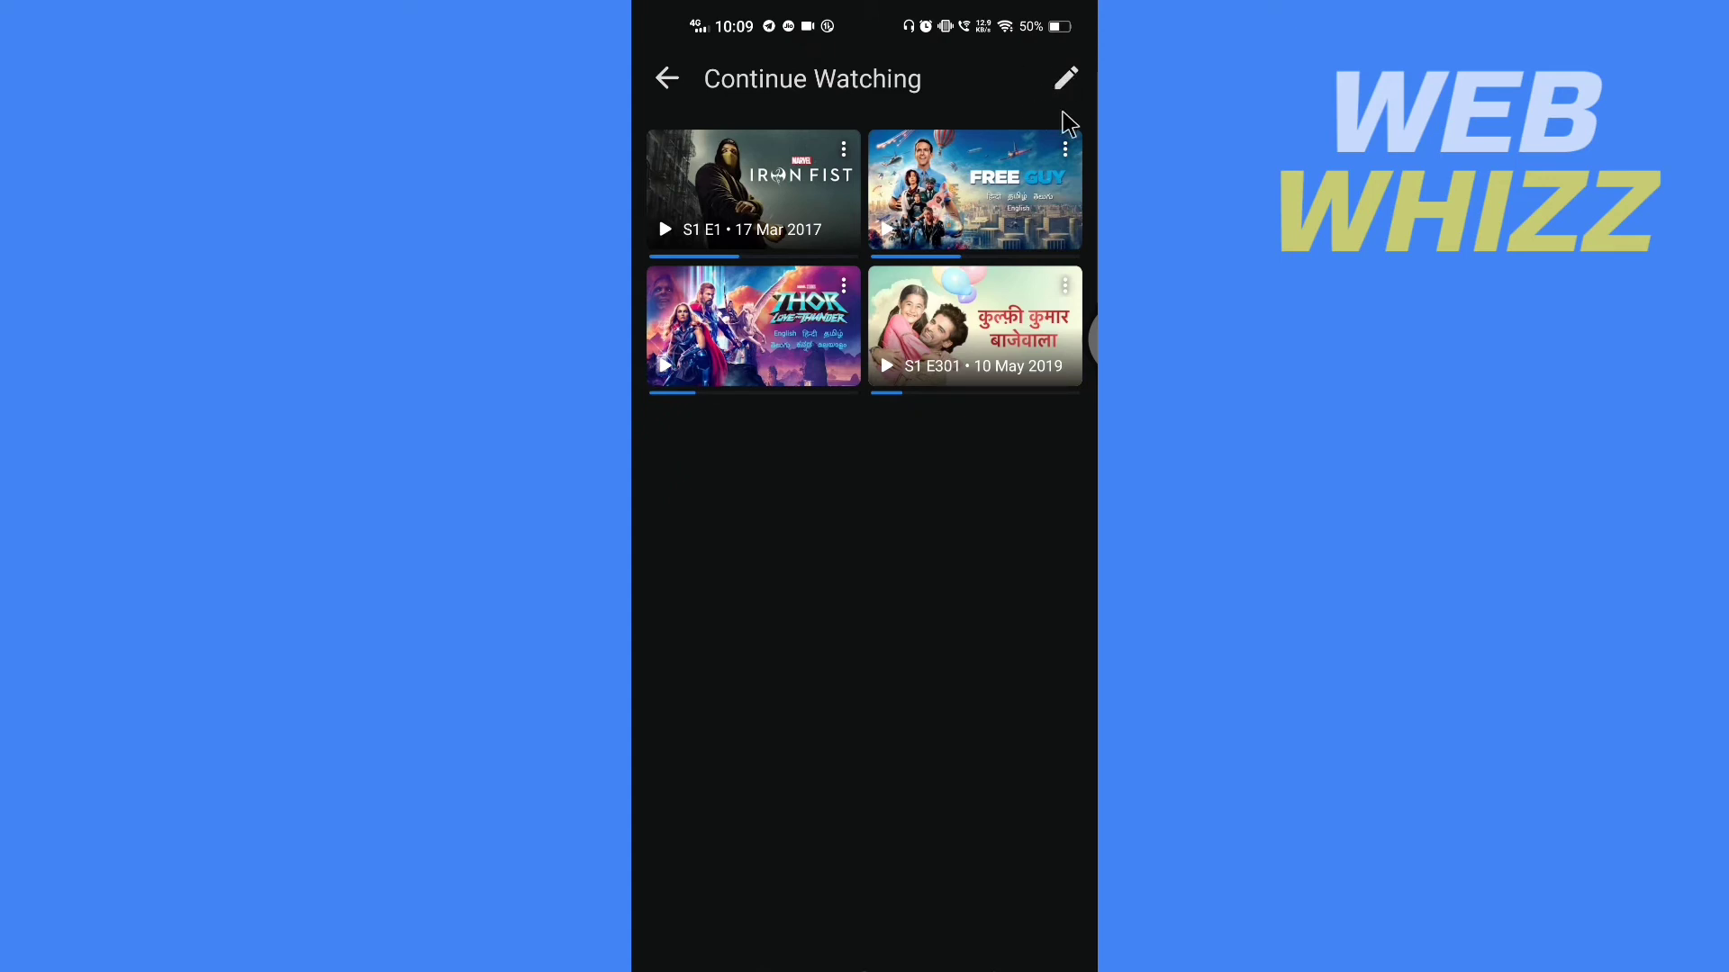
# Delete Iron Fist, Thor and Kulfi Kumar Bajewala, keeping Free Guy, and return home.
pyautogui.click(1065, 81)
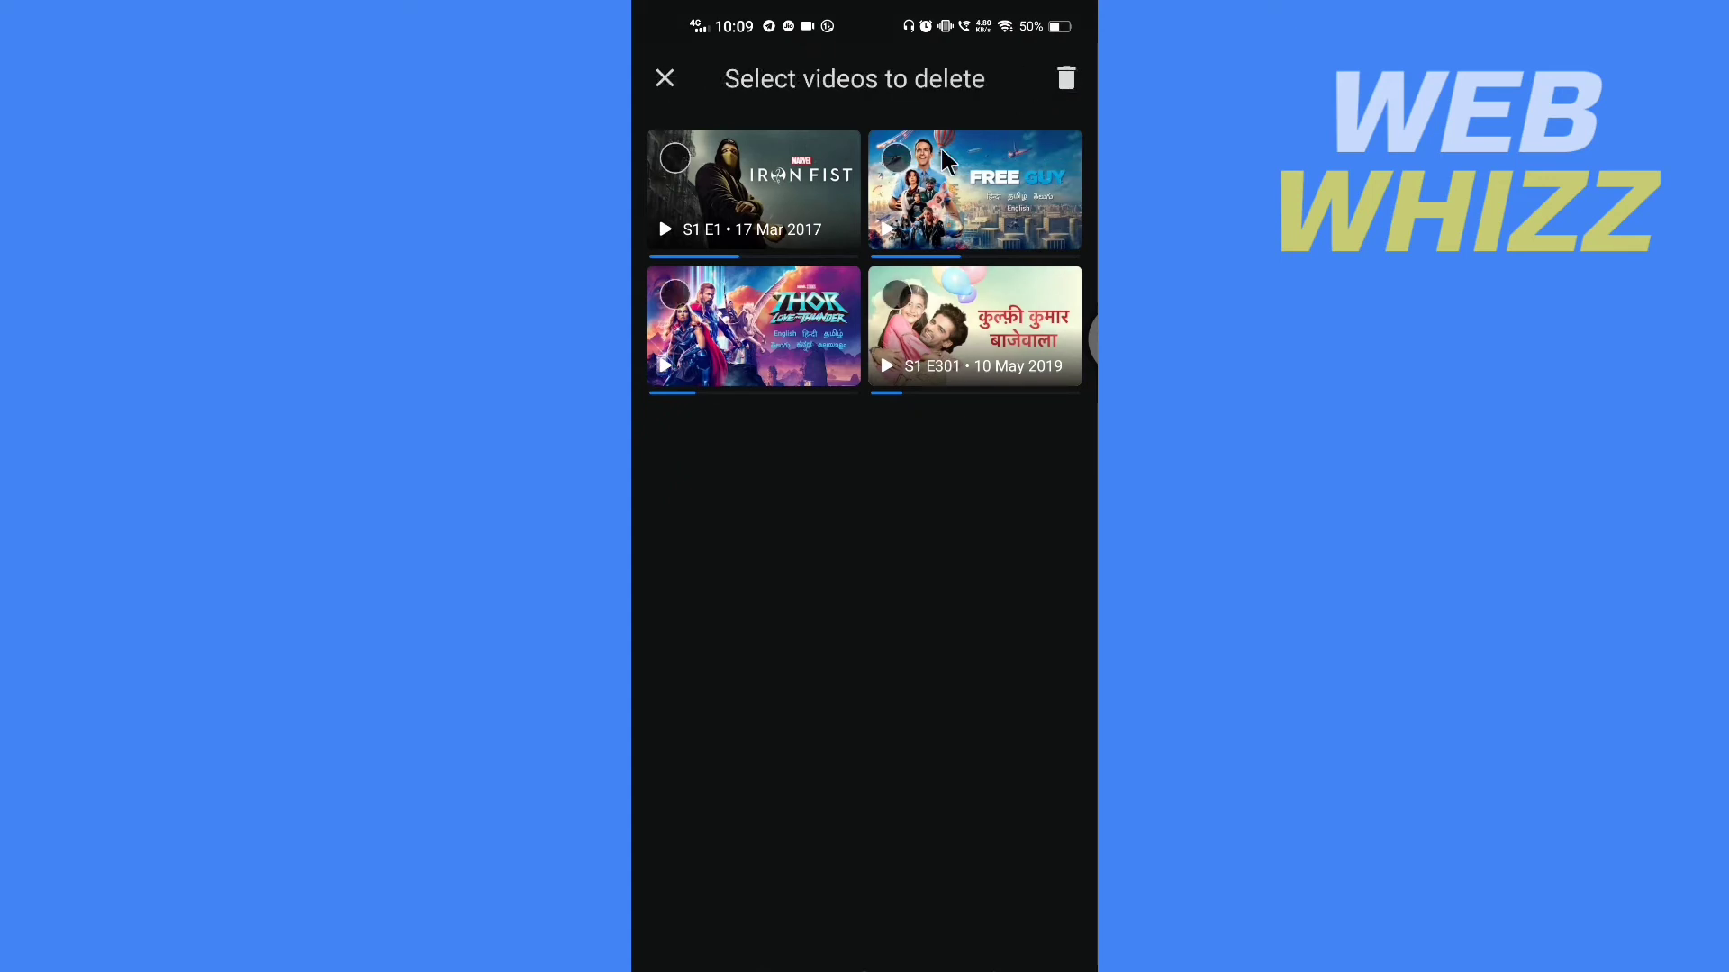
pyautogui.click(696, 162)
pyautogui.click(689, 304)
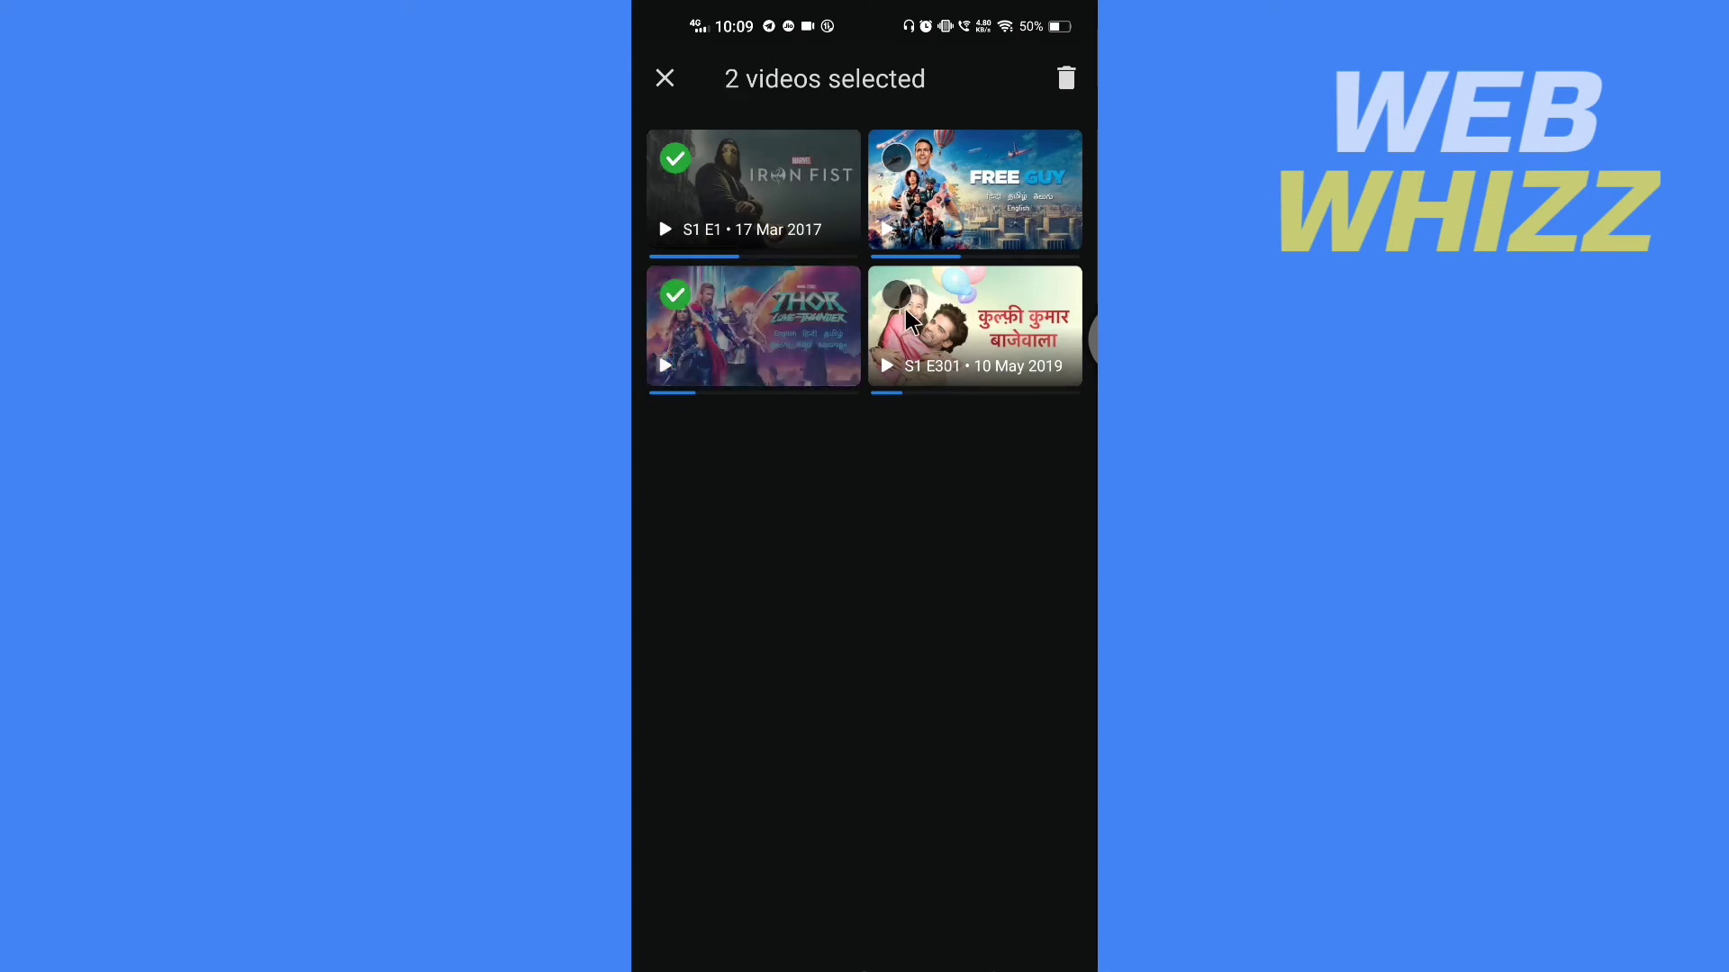
pyautogui.click(905, 308)
pyautogui.click(898, 165)
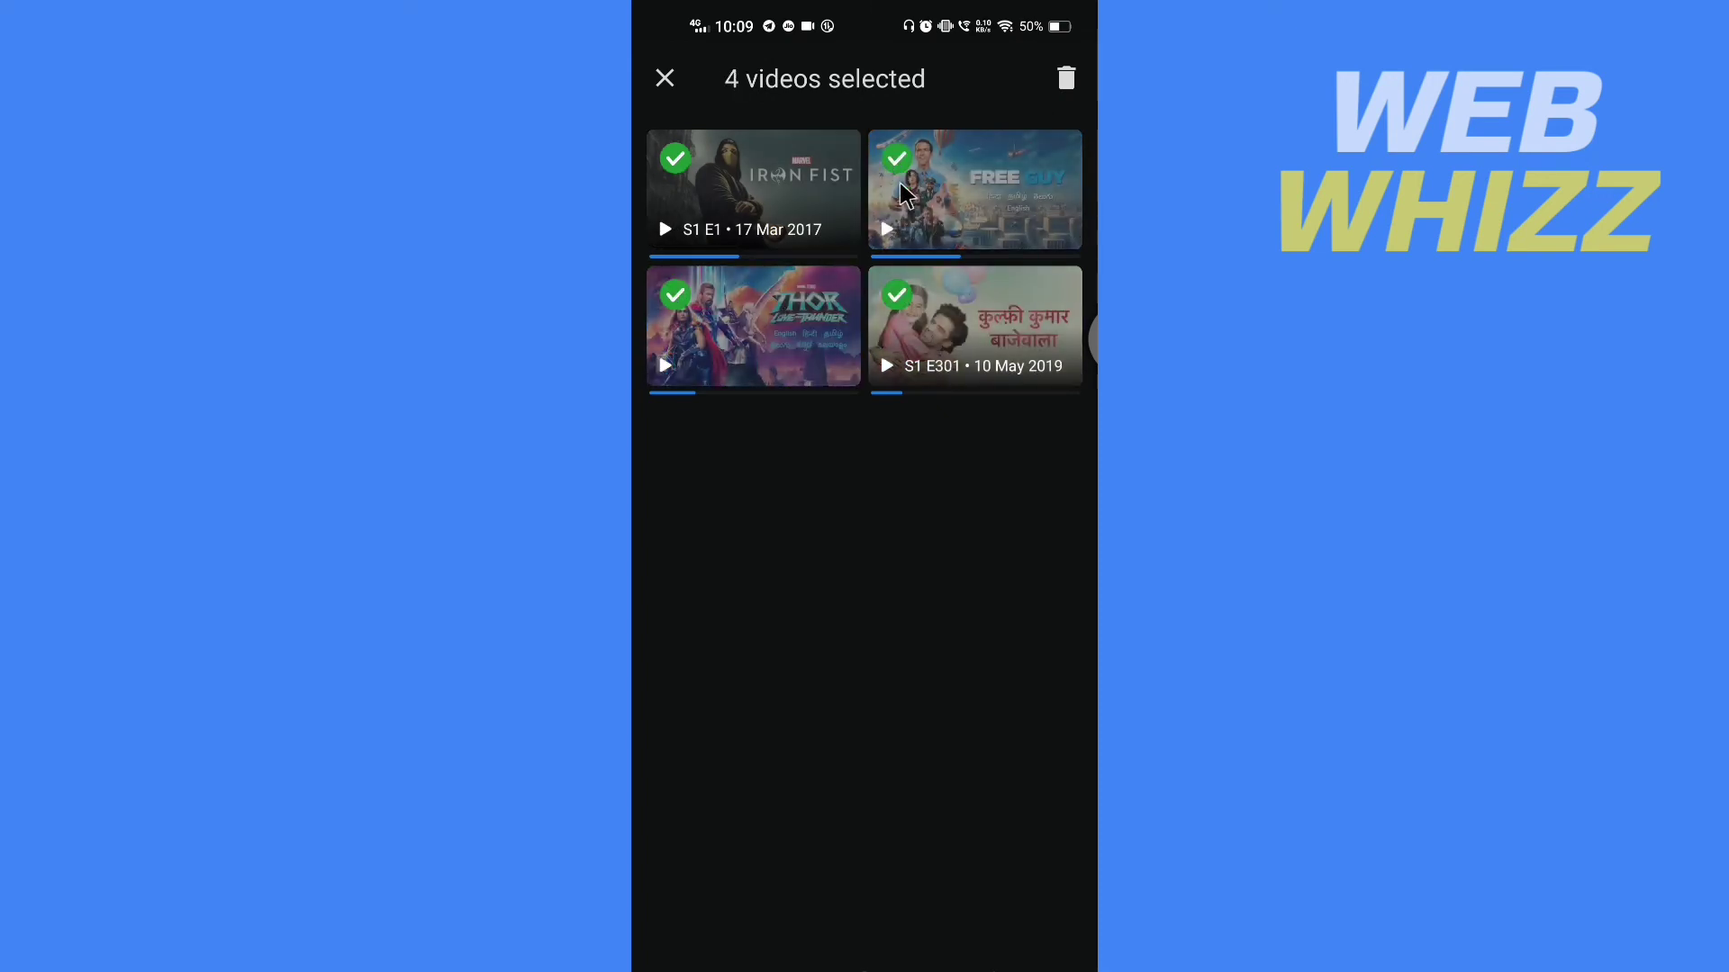
pyautogui.click(902, 175)
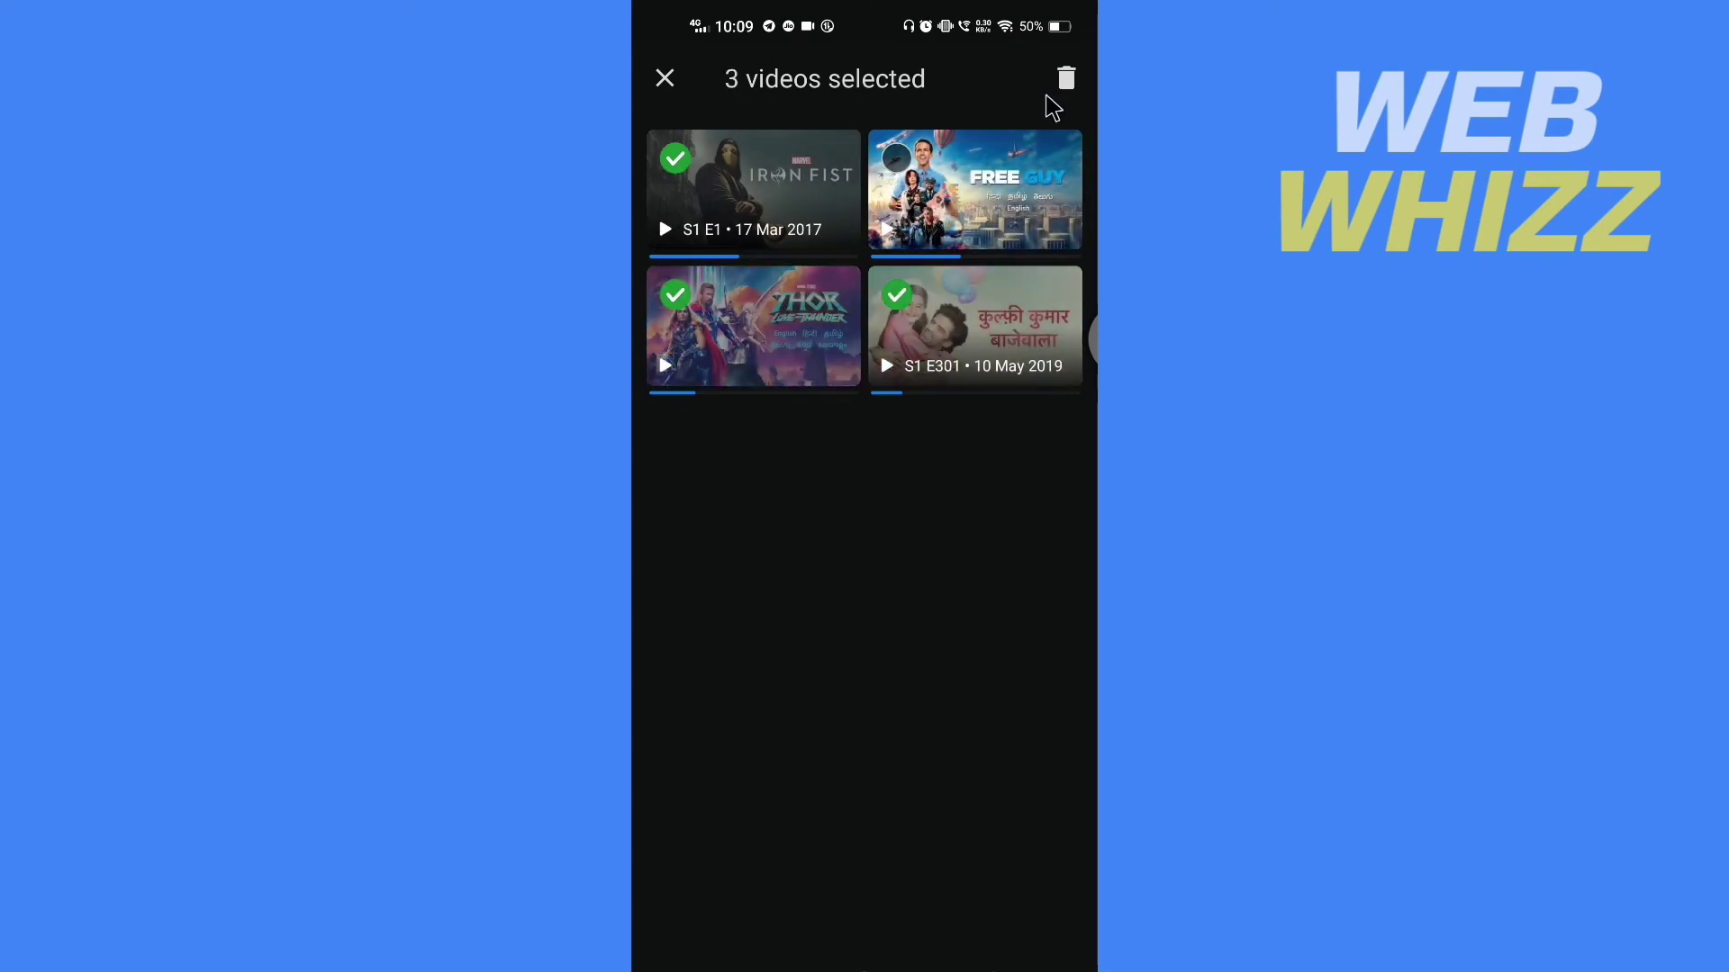
pyautogui.click(1067, 80)
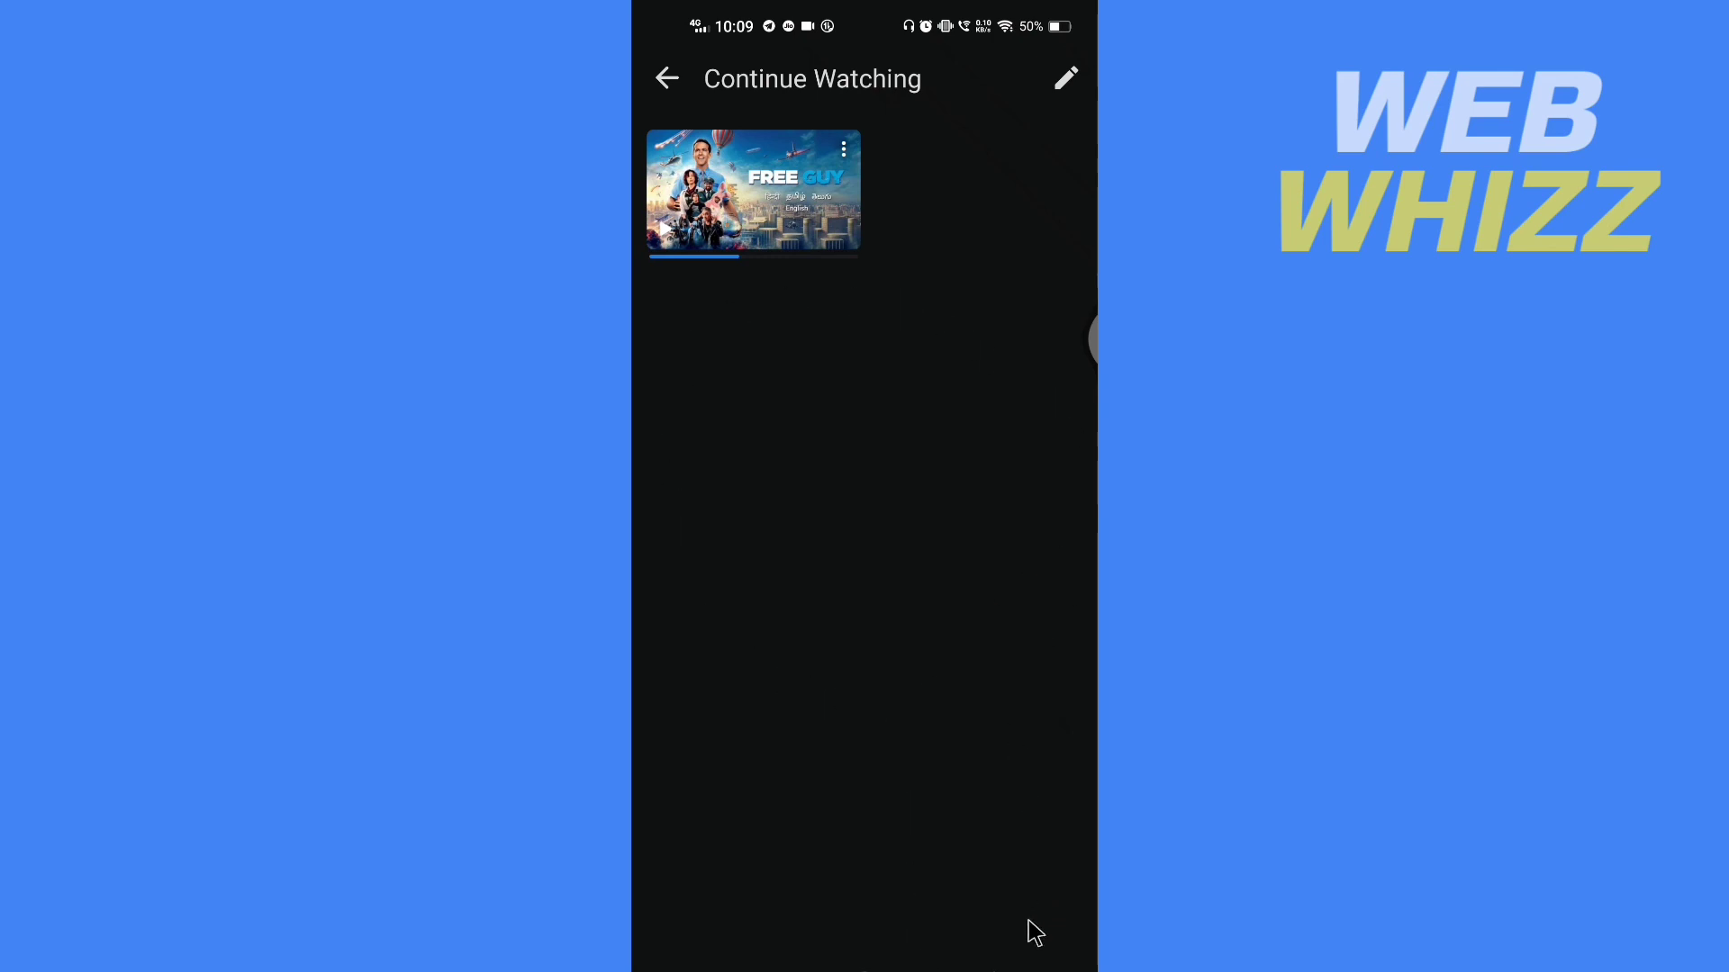
pyautogui.click(1007, 965)
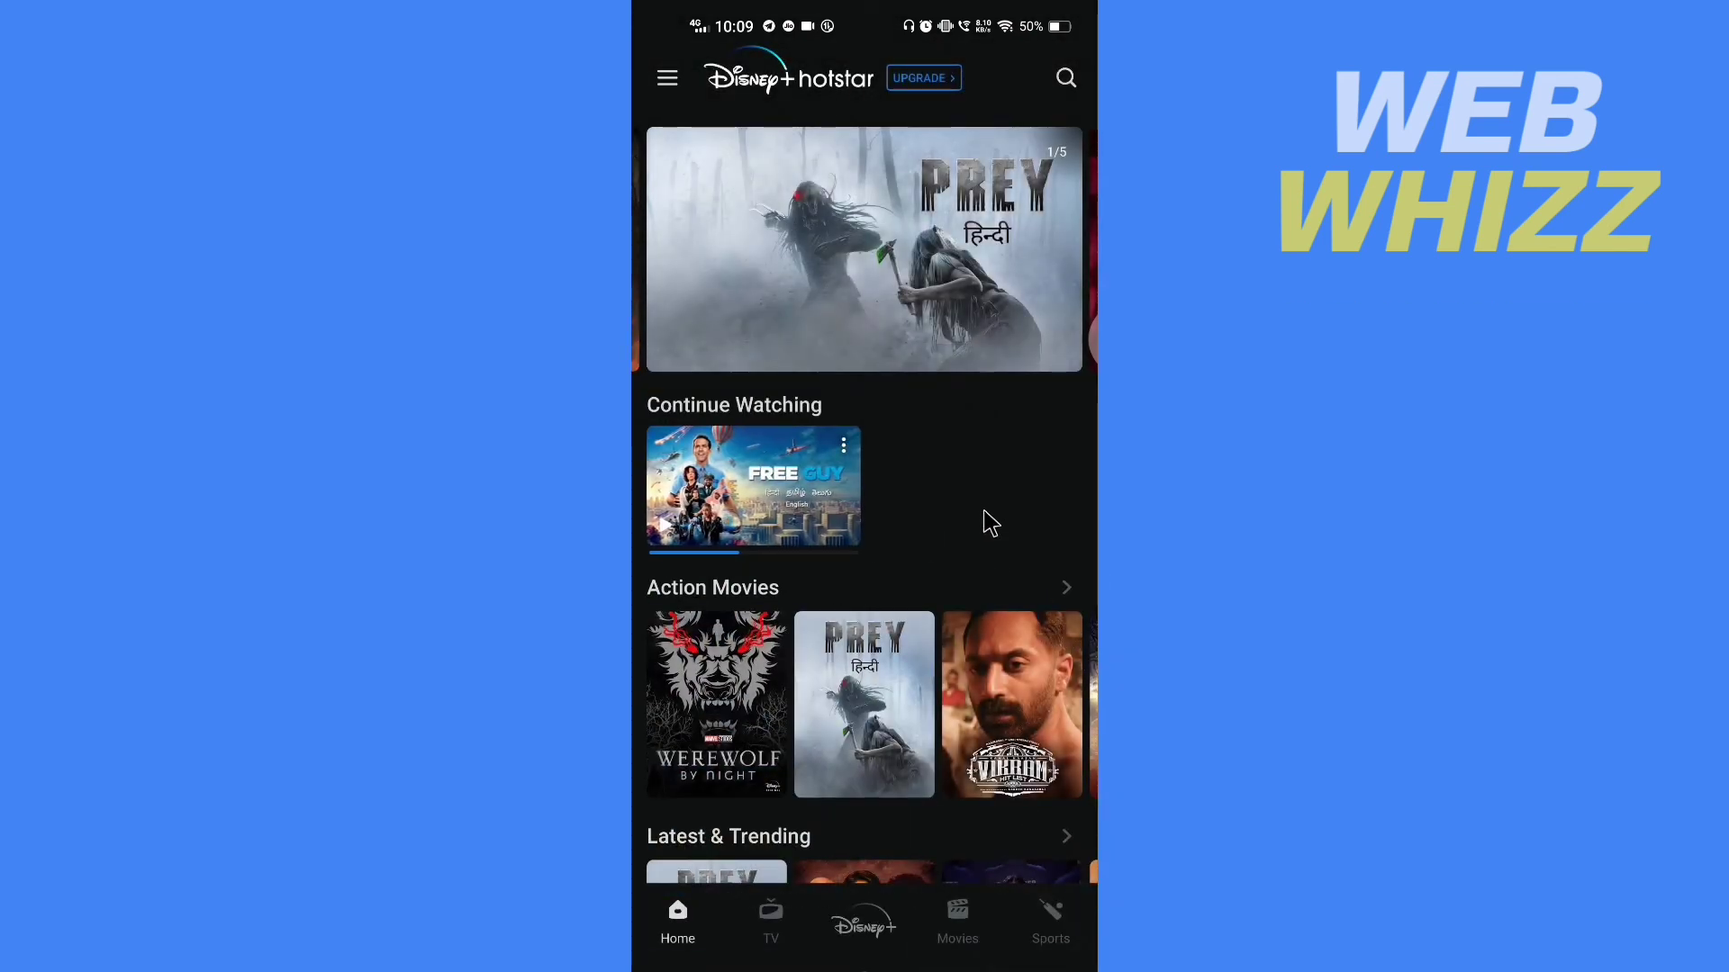